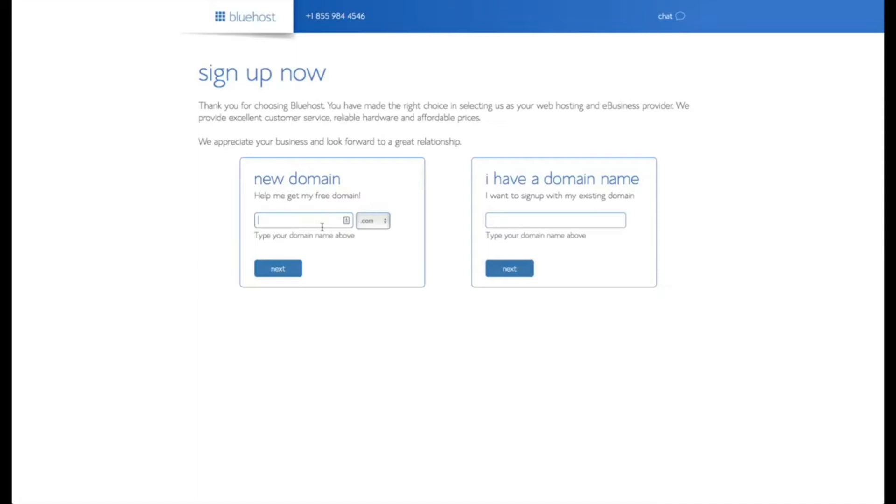
Step: Check that surftownshop.com is available, then fill in the account holder's first name, last name and e-mail
type("surftownshop")
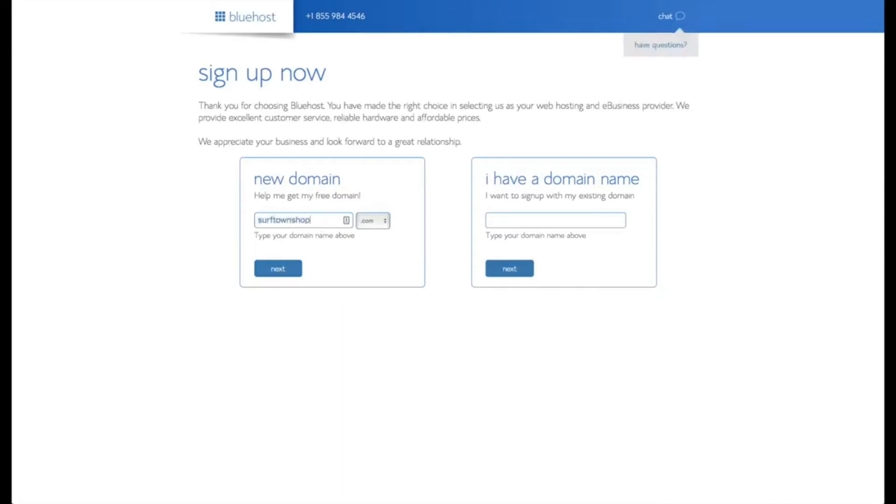
left_click(282, 273)
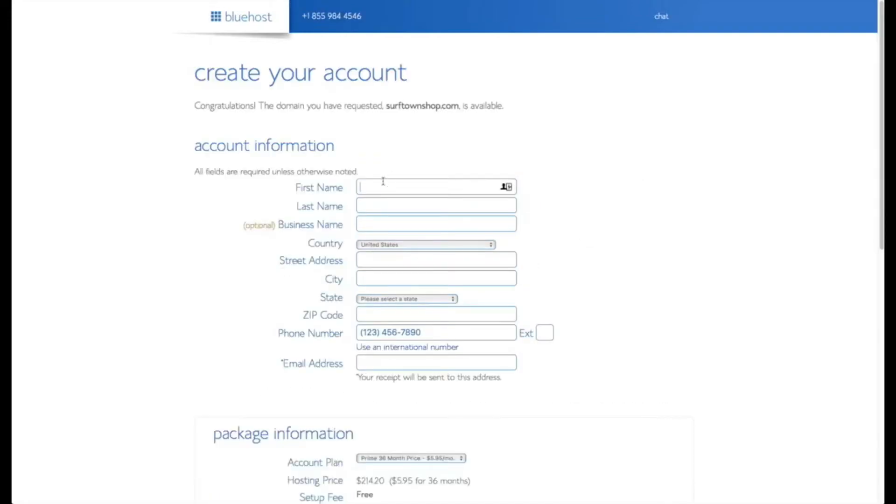
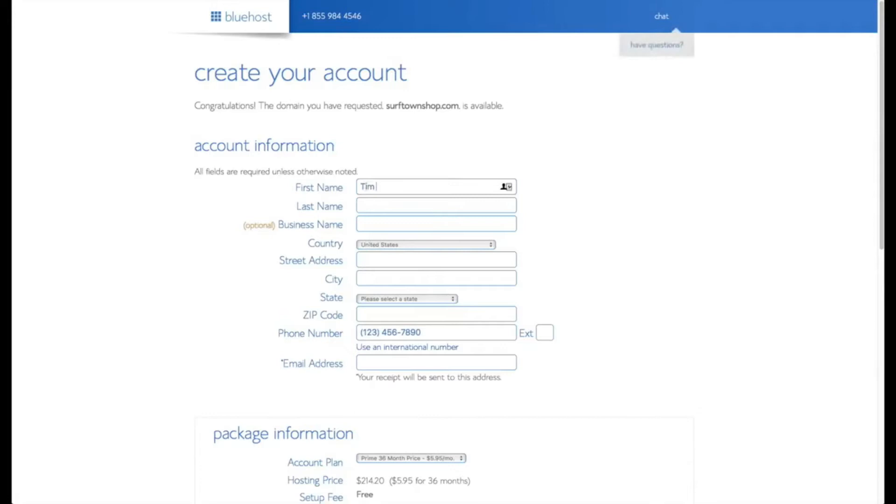
key("Tab")
scroll(437, 280, "down", 1)
key("Tab")
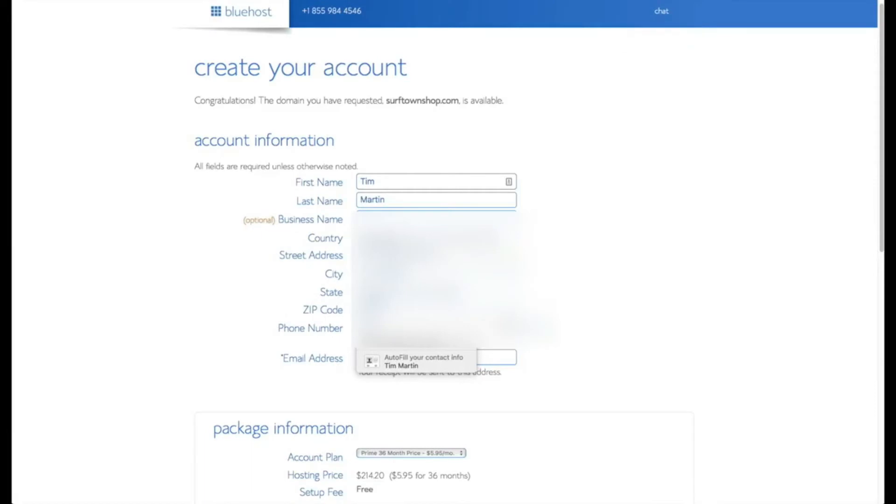
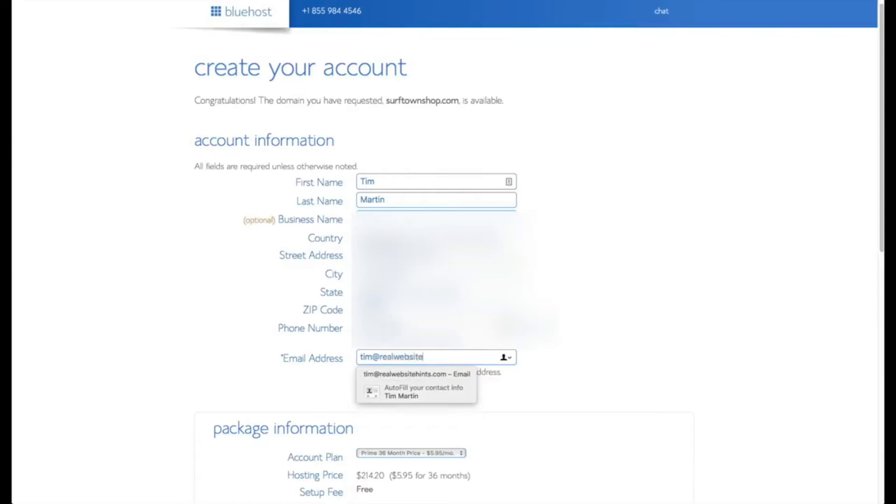
Step: Choose the Prime 12 Month account plan and begin entering the credit card number
scroll(608, 390, "down", 5)
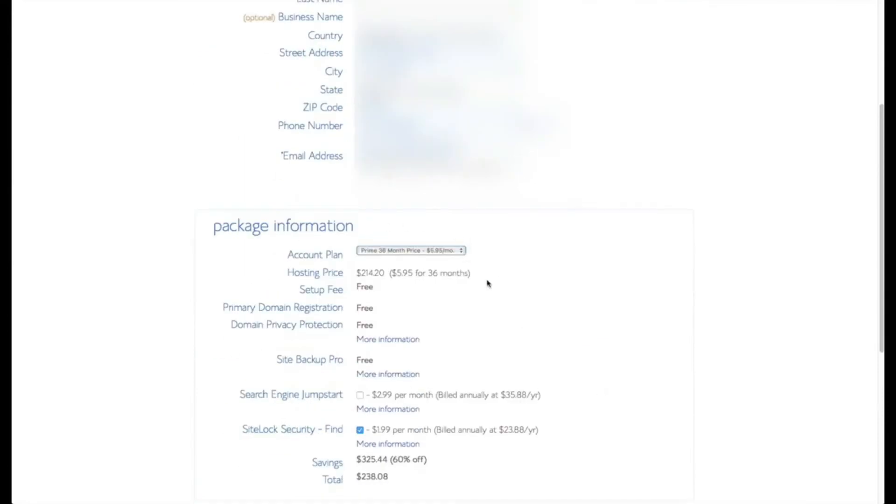
left_click(461, 252)
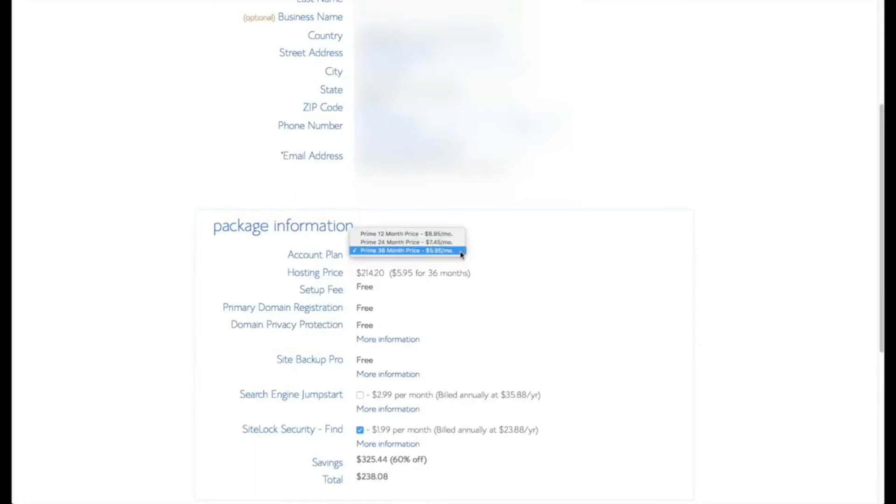
left_click(406, 234)
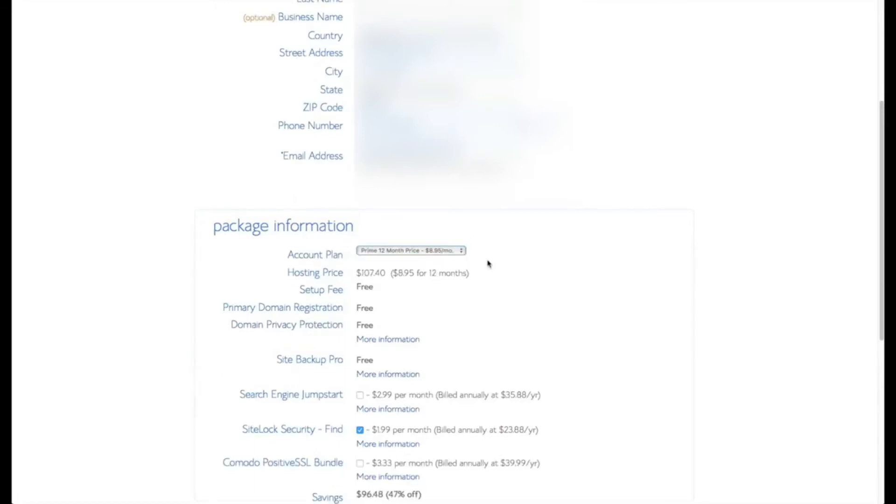
scroll(518, 280, "down", 3)
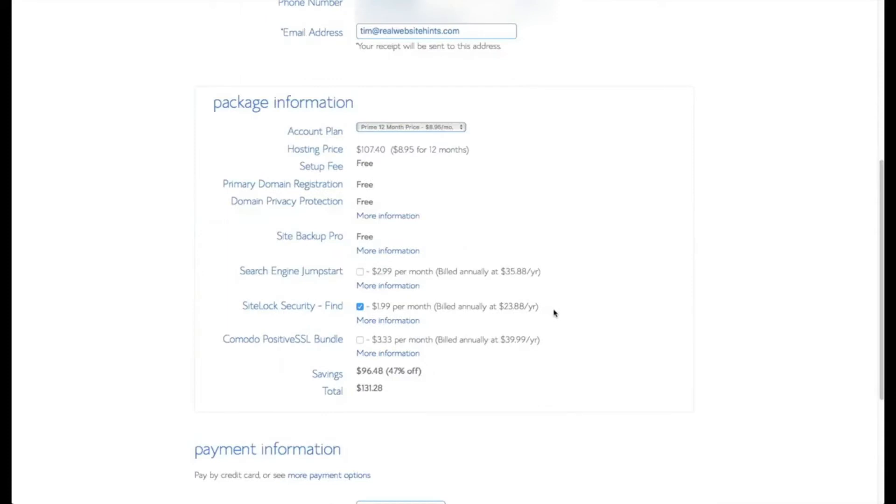
scroll(555, 310, "down", 4)
left_click(409, 341)
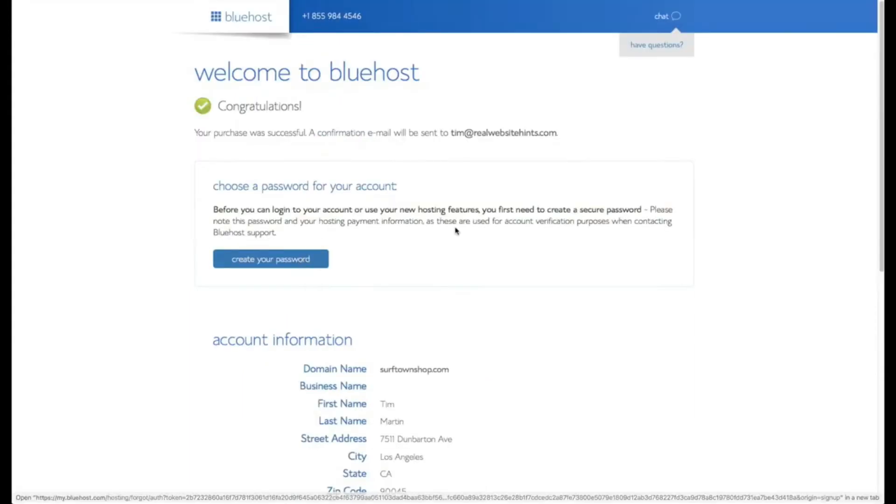
Step: Set a password-manager-generated account password, confirm it, accept the terms and submit
scroll(456, 236, "down", 3)
left_click(294, 230)
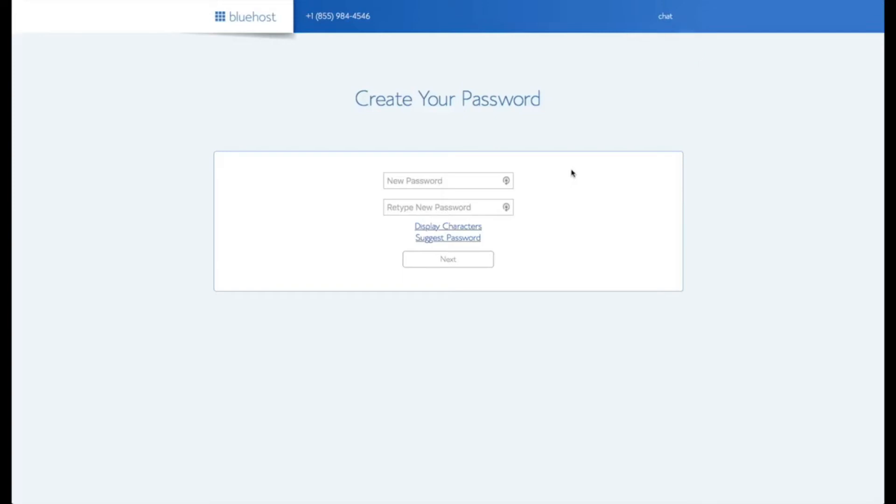
left_click(507, 180)
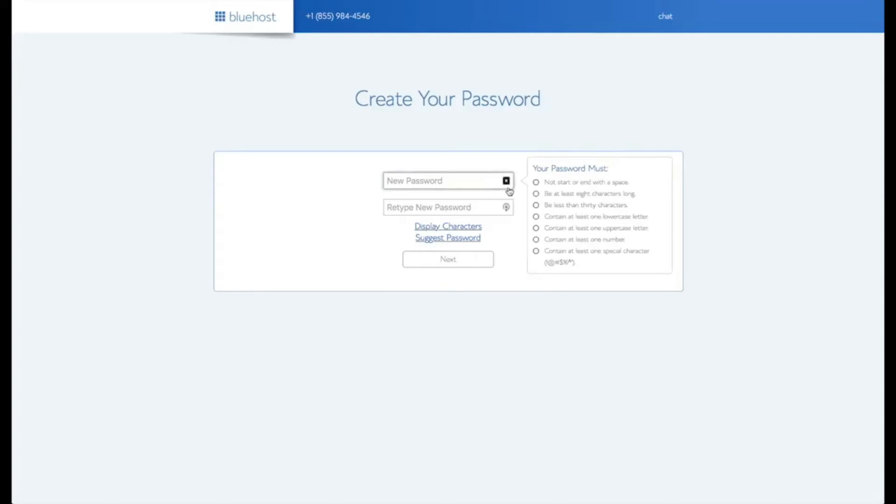
left_click(208, 9)
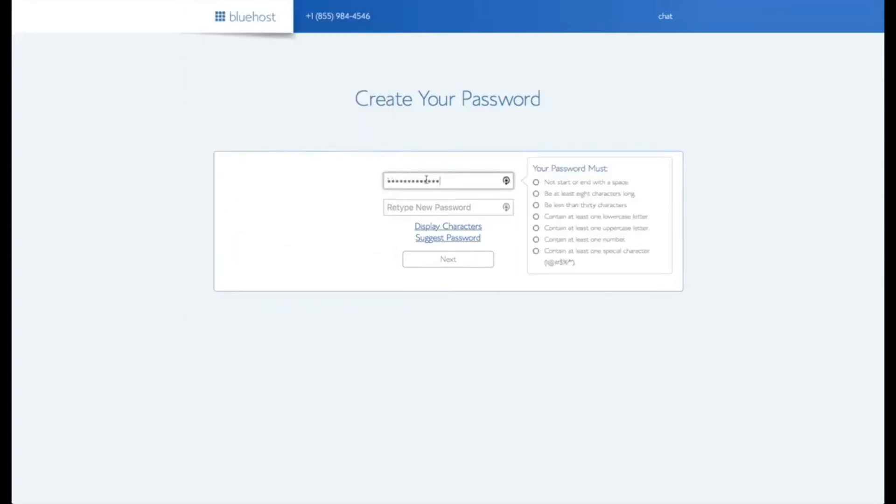
left_click(426, 206)
key("ctrl+v")
left_click(312, 257)
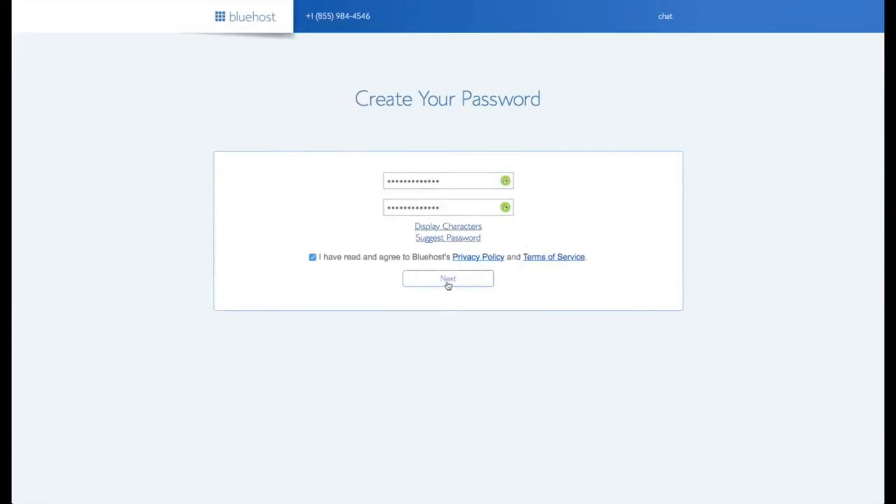
left_click(448, 284)
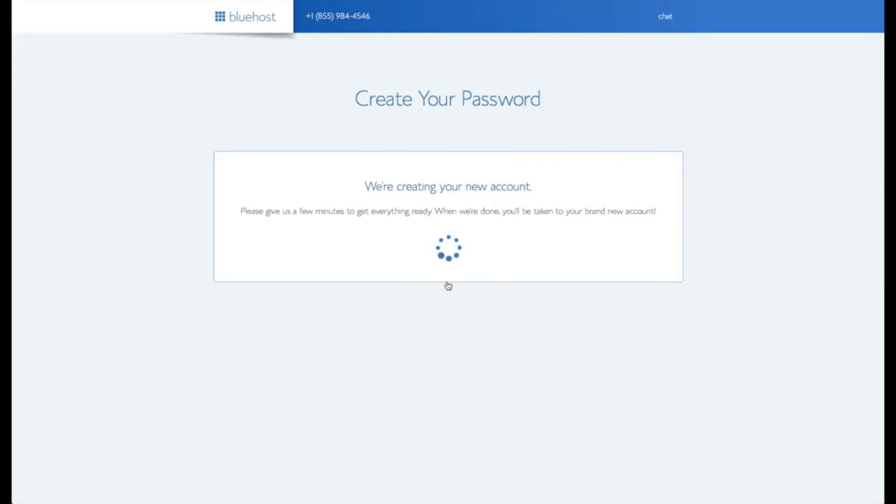
Step: Log into the new hosting account, dismiss the Welcome to Bluehost popup and choose Install WordPress
left_click(444, 221)
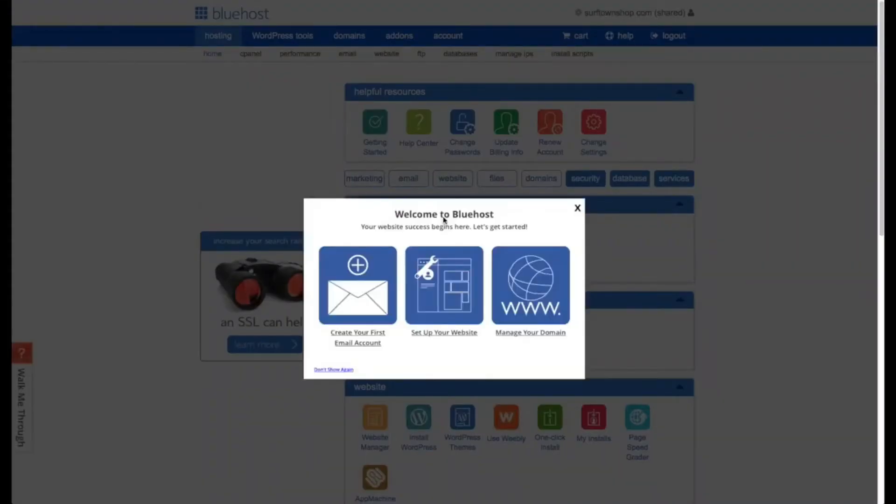
left_click(577, 207)
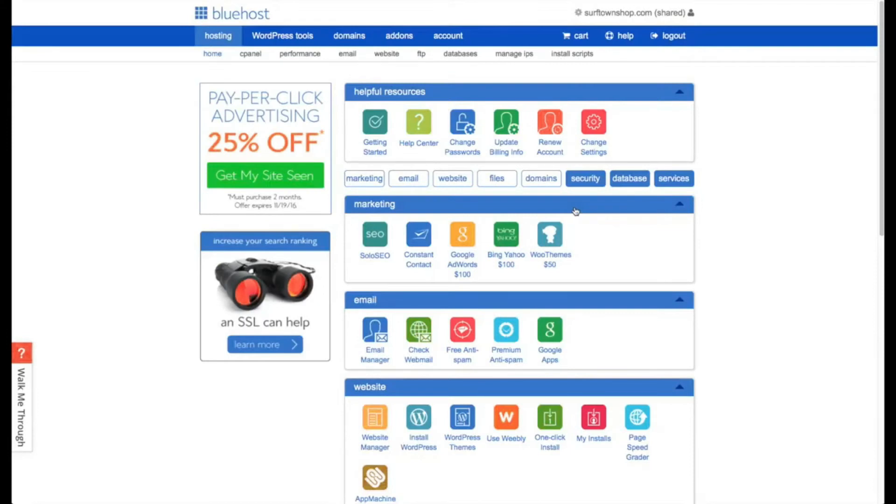
left_click(417, 415)
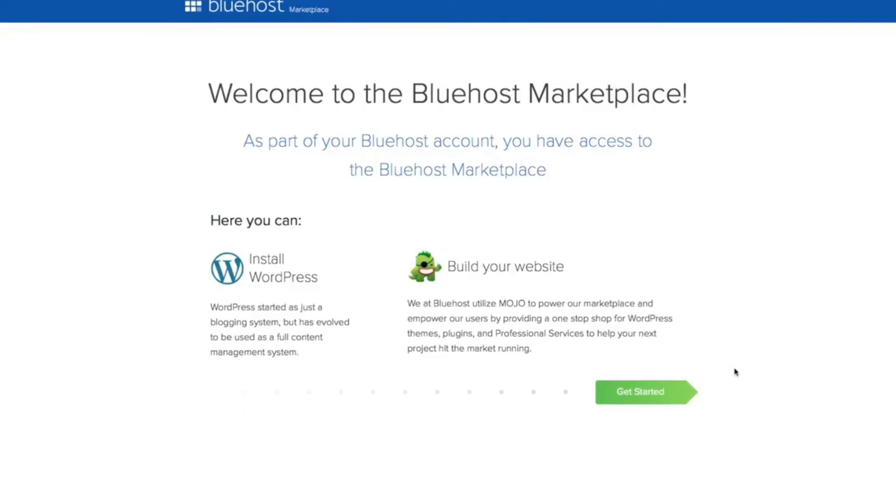
Step: Begin the WordPress install with OptinMonster and Form Builder by Constant Contact unticked
left_click(644, 392)
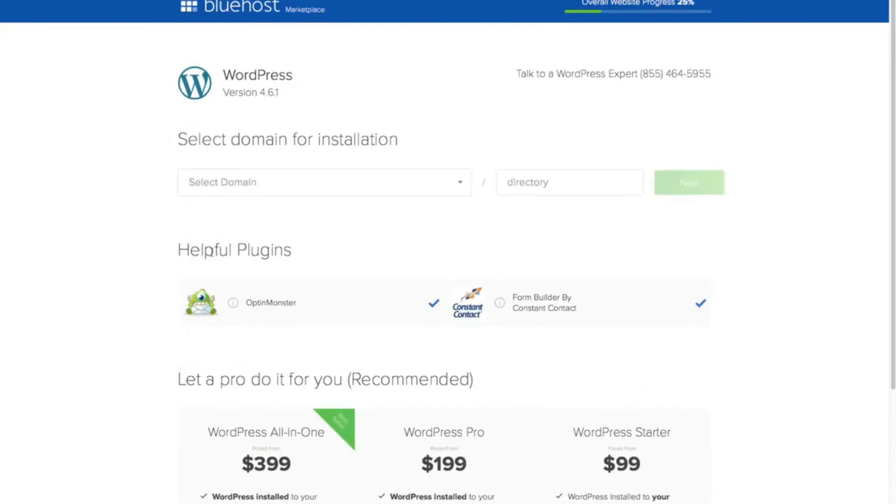
left_click(434, 304)
left_click(700, 304)
left_click(462, 184)
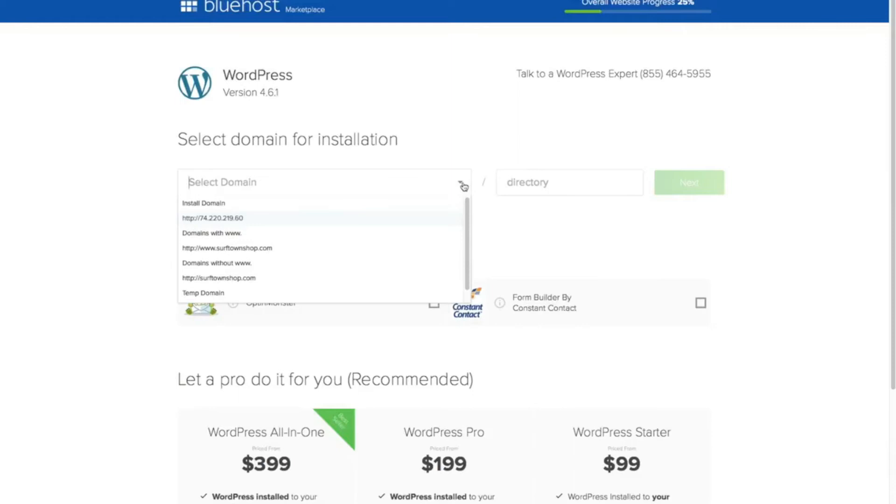
left_click(283, 254)
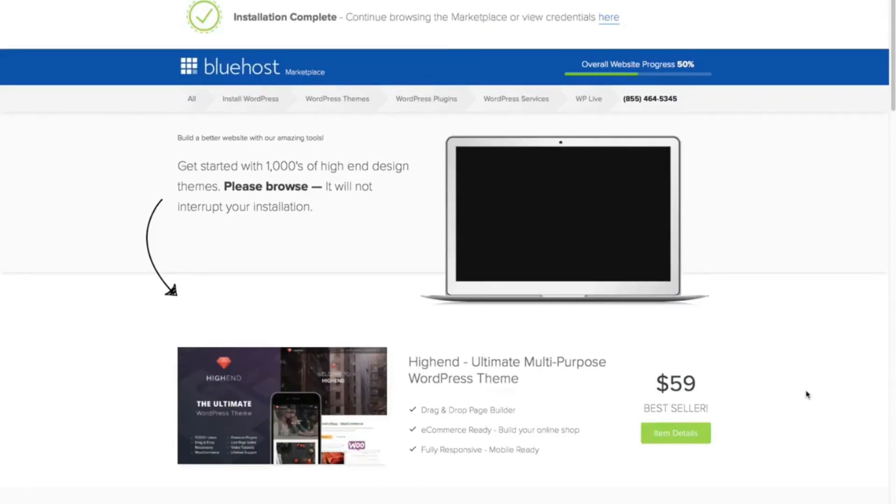
Step: View the new installation's login credentials and go to the WordPress admin login
scroll(808, 394, "down", 7)
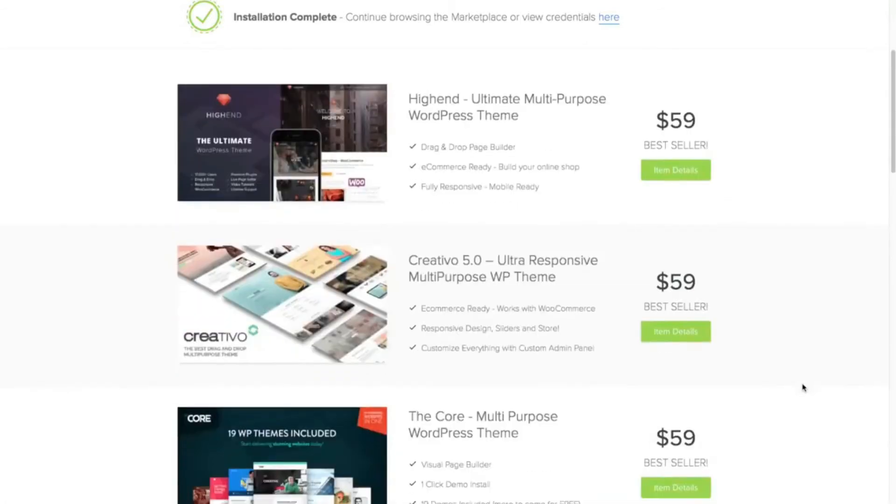
scroll(804, 387, "down", 2)
scroll(804, 387, "up", 9)
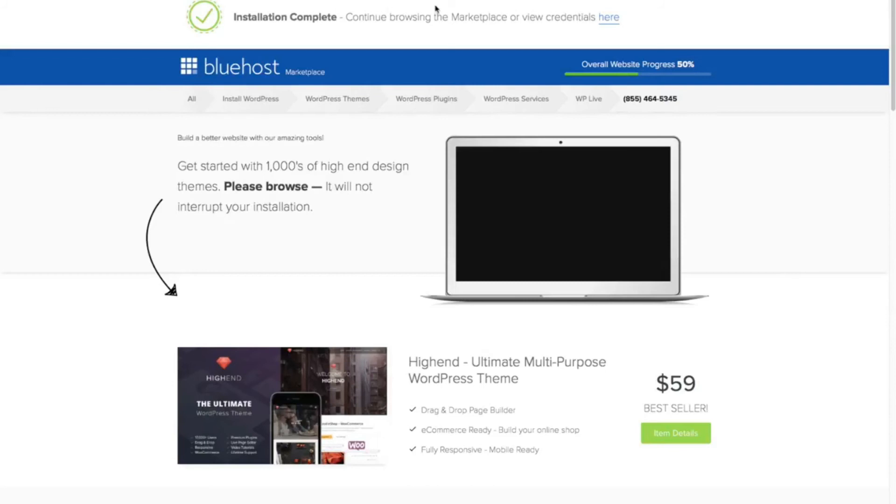
left_click(609, 19)
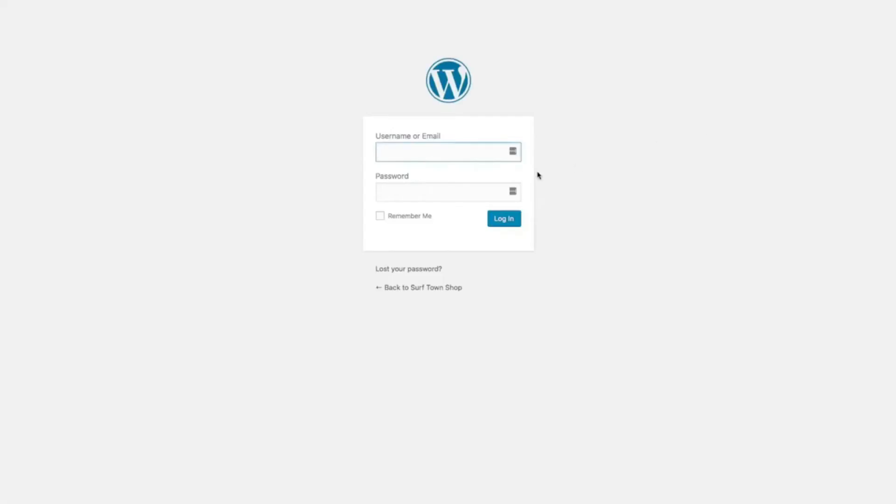
Step: Log in to Surf Town Shop with the administrator username and password
type("timsurftown")
key("Tab")
type("•••••••••••••")
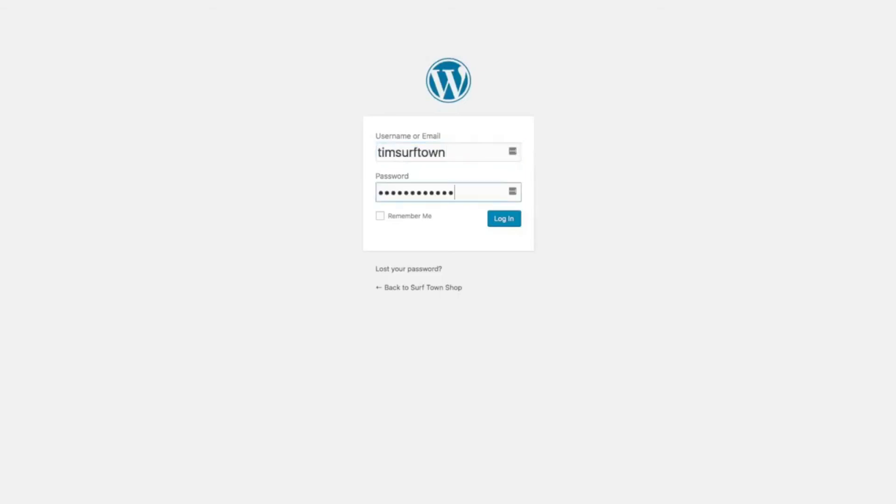
left_click(512, 224)
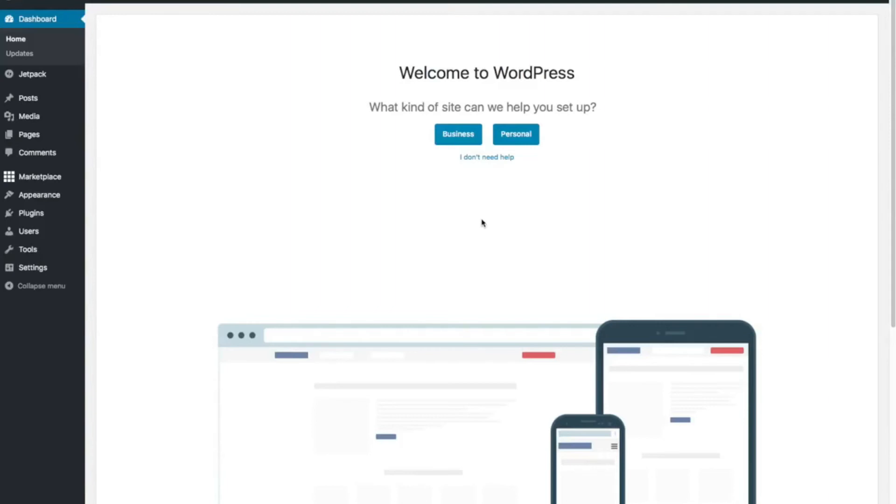
Step: Skip the guided setup, close the WP Live banner and go to Plugins > Installed Plugins
left_click(489, 159)
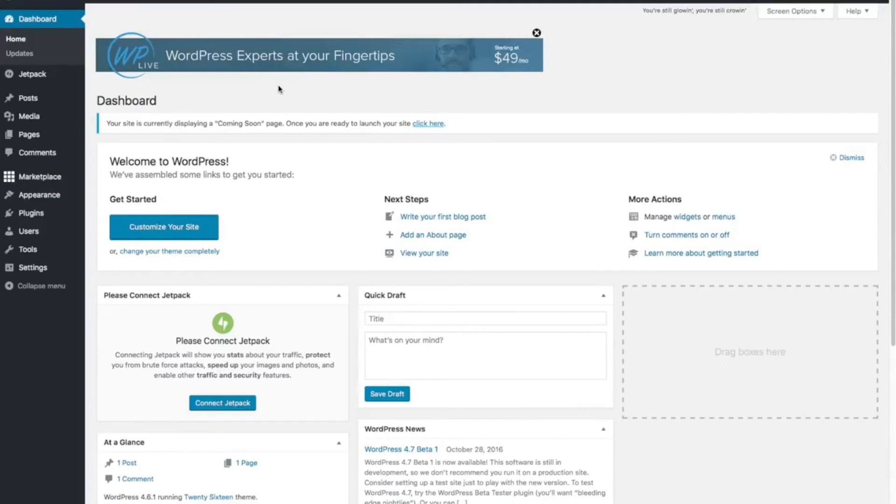
left_click(537, 33)
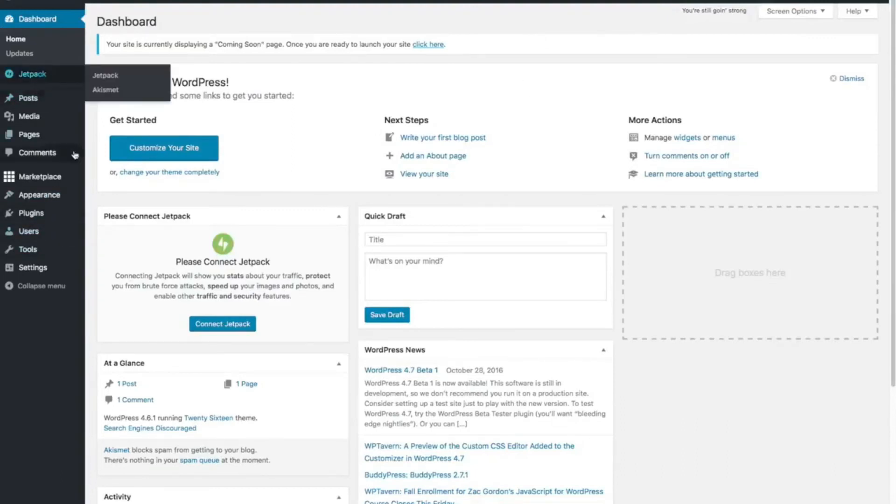
mouse_move(19, 183)
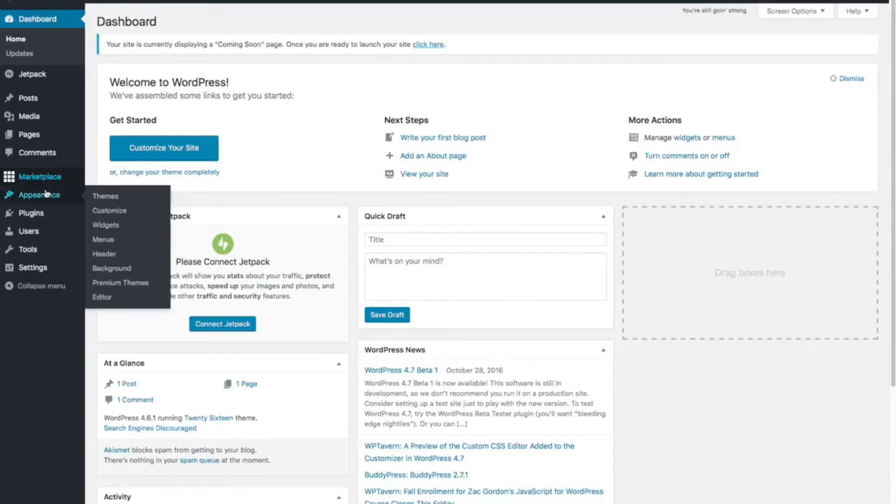
mouse_move(49, 213)
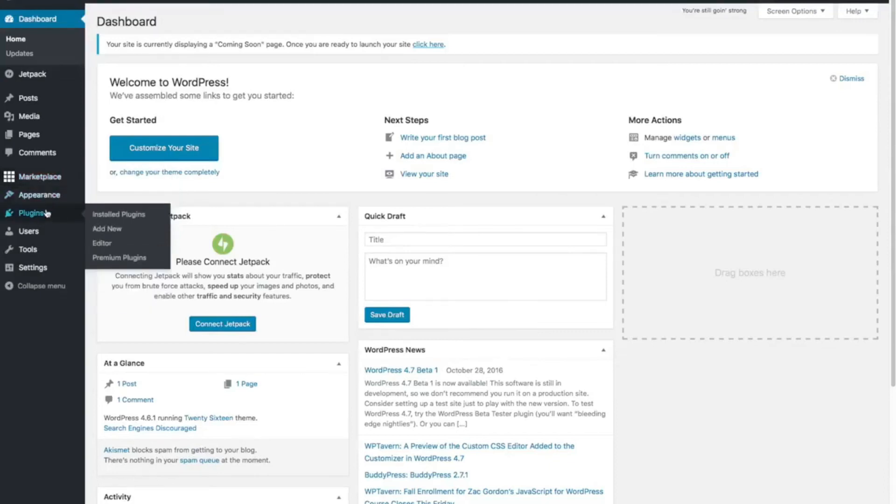
left_click(108, 215)
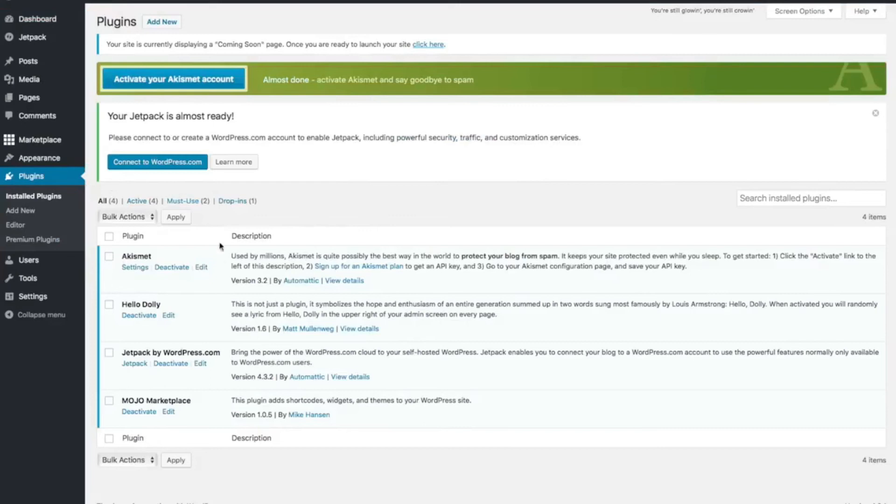
Step: Tick the Hello Dolly plugin in the installed plugins list
left_click(109, 304)
Step: Deactivate the selected plugins with the Deactivate bulk action
left_click(151, 217)
left_click(145, 237)
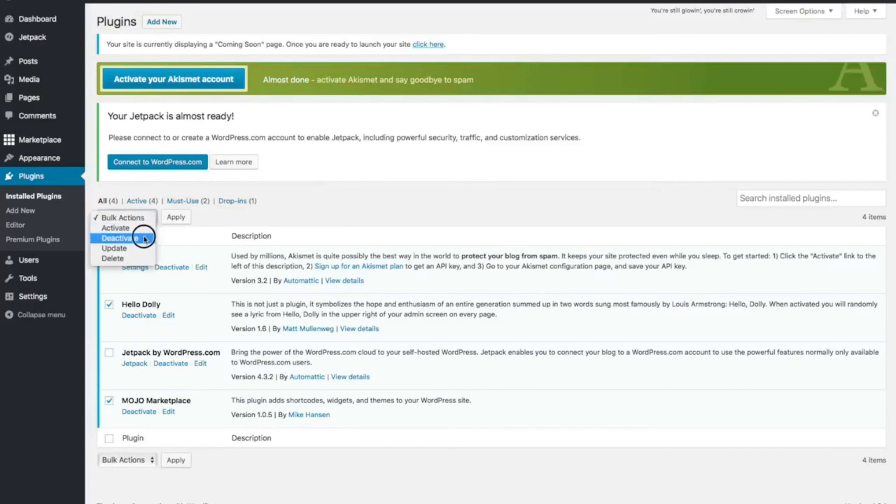
left_click(185, 216)
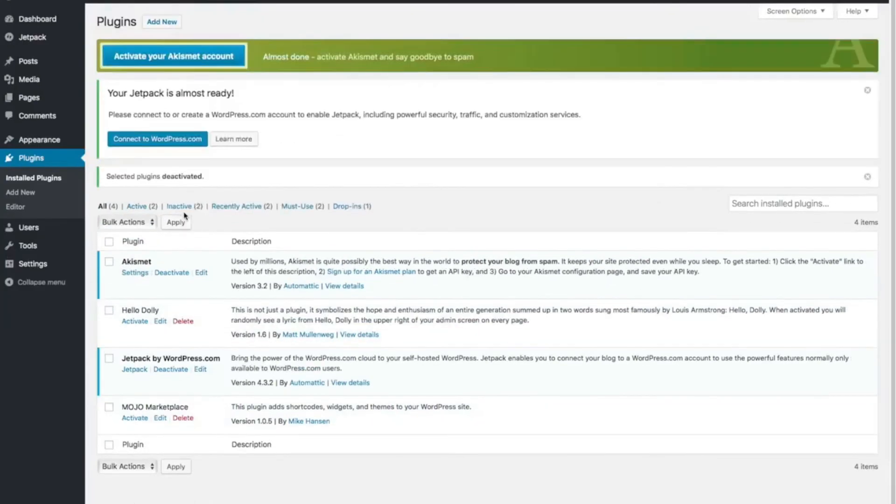
Step: Delete Hello Dolly and MOJO Marketplace with the Delete bulk action and confirm
left_click(109, 310)
left_click(109, 409)
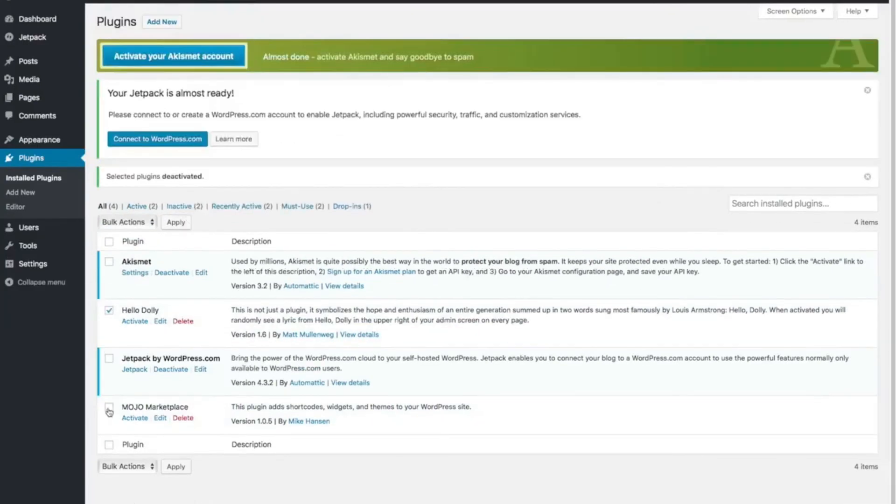
left_click(149, 223)
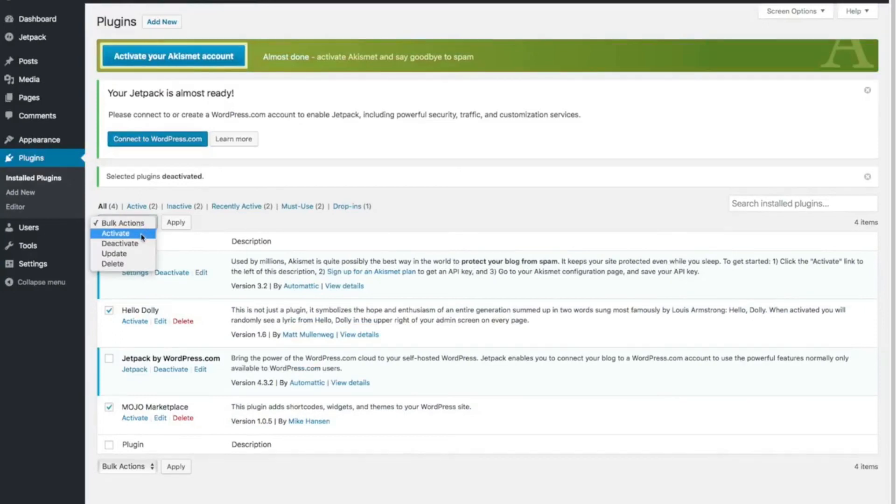
left_click(123, 263)
left_click(177, 225)
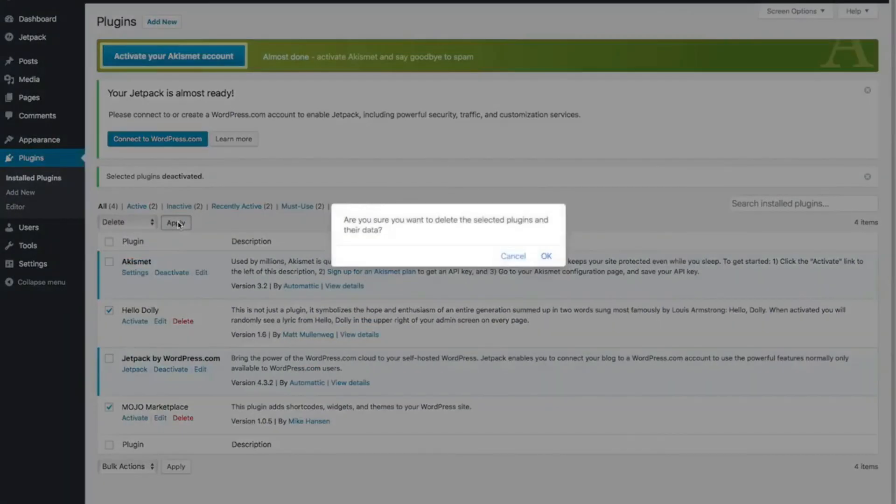
left_click(546, 256)
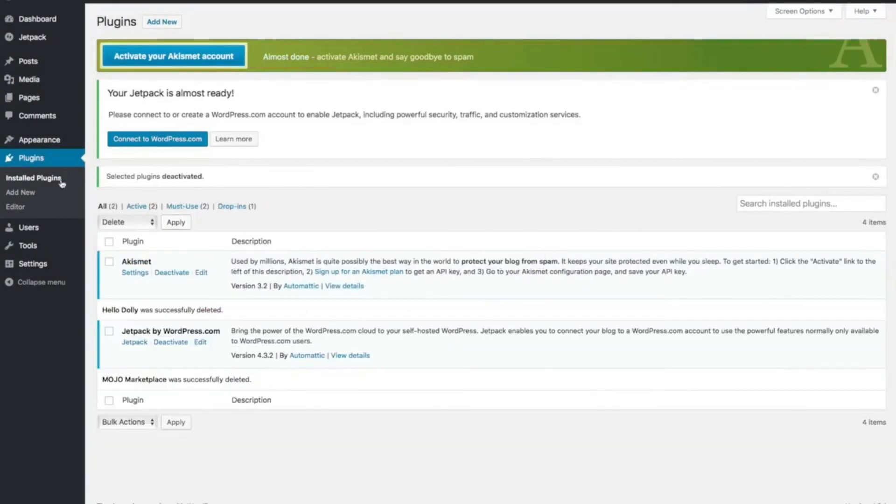
Step: In General Settings, replace the tagline with 'Best Surfboard Shop in Surf Town' and save
left_click(36, 265)
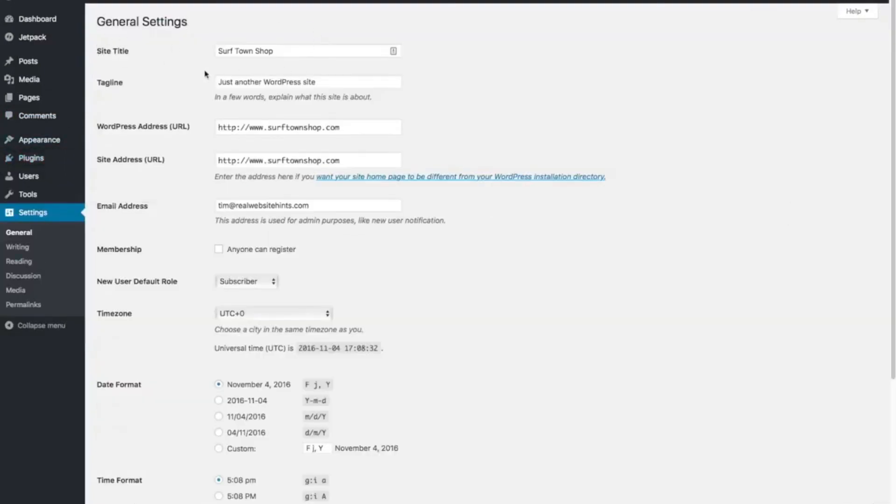
left_click(331, 82)
triple_click(331, 82)
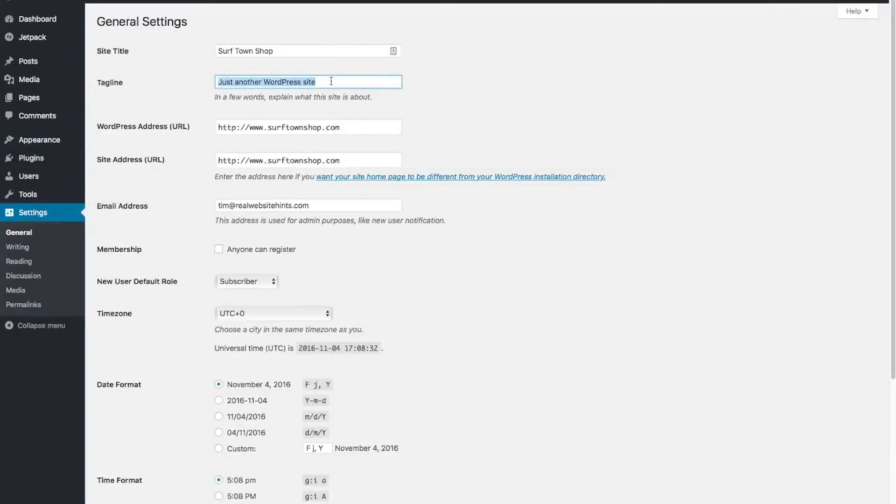
key("BackSpace")
type("Best Surfboard Shop in Surf Town")
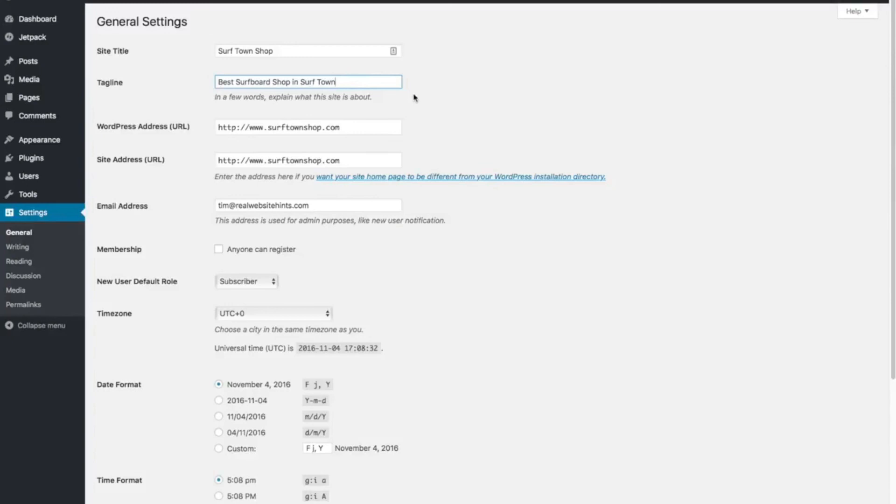
scroll(454, 147, "down", 3)
scroll(454, 157, "down", 5)
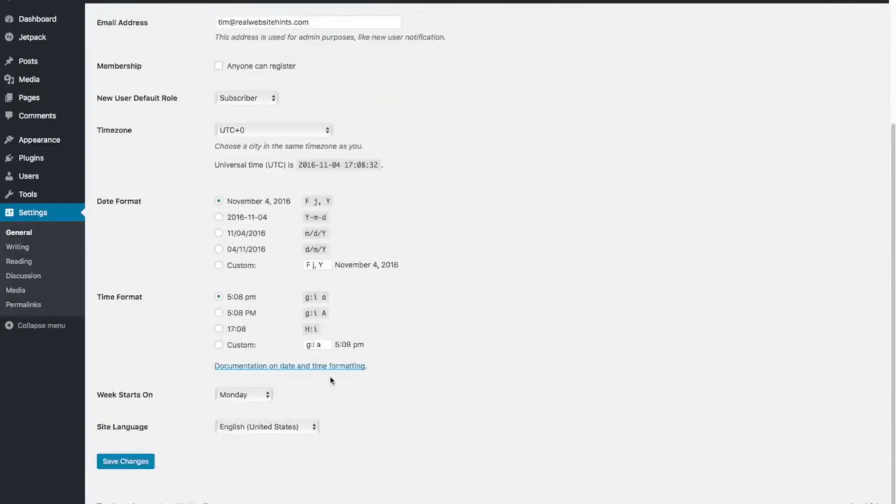
left_click(125, 467)
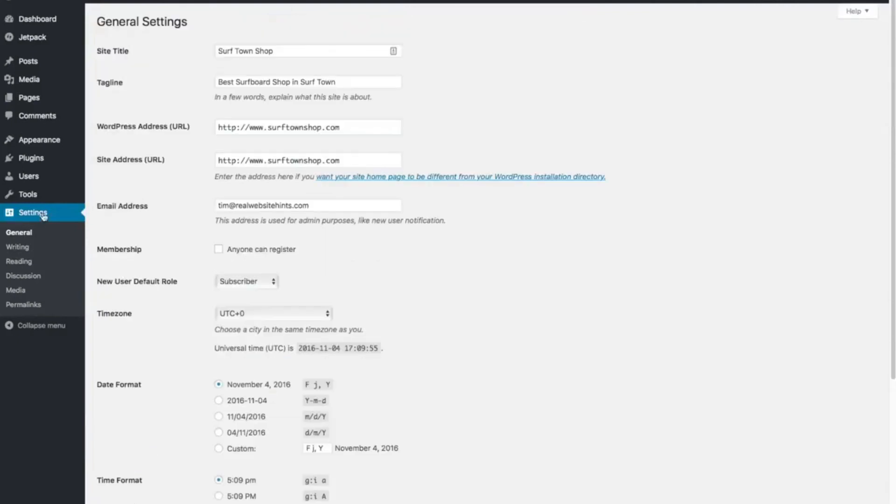
Step: Switch the permalink structure to Post name (/sample-post/) and save the change
left_click(22, 306)
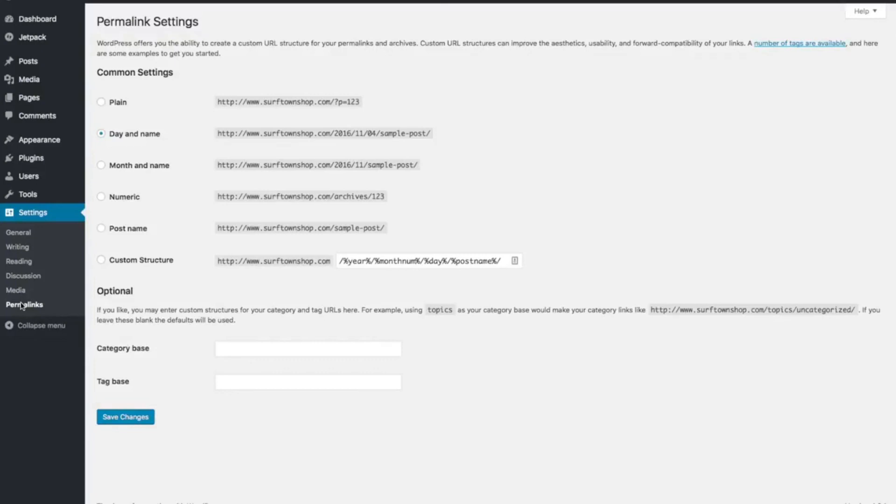
left_click(102, 229)
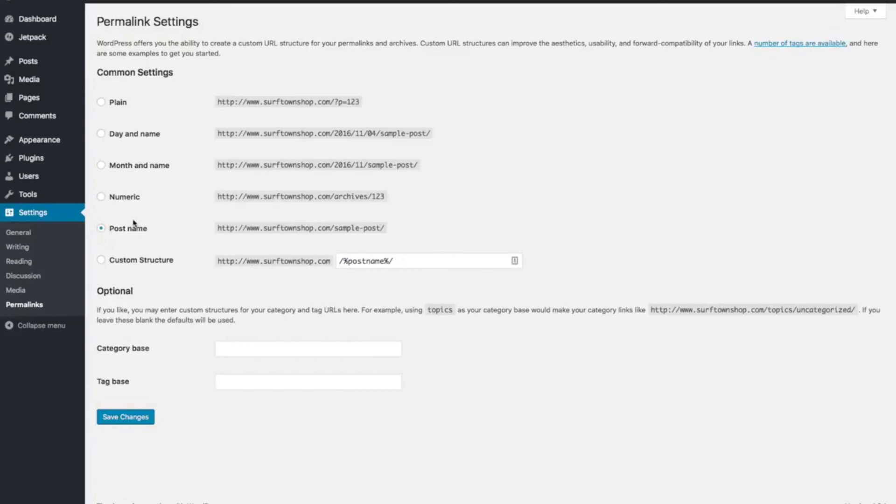
left_click(137, 424)
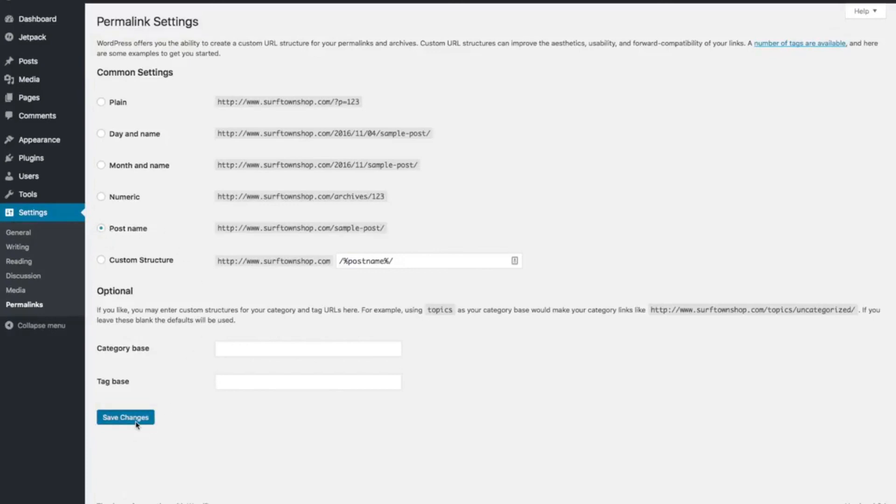